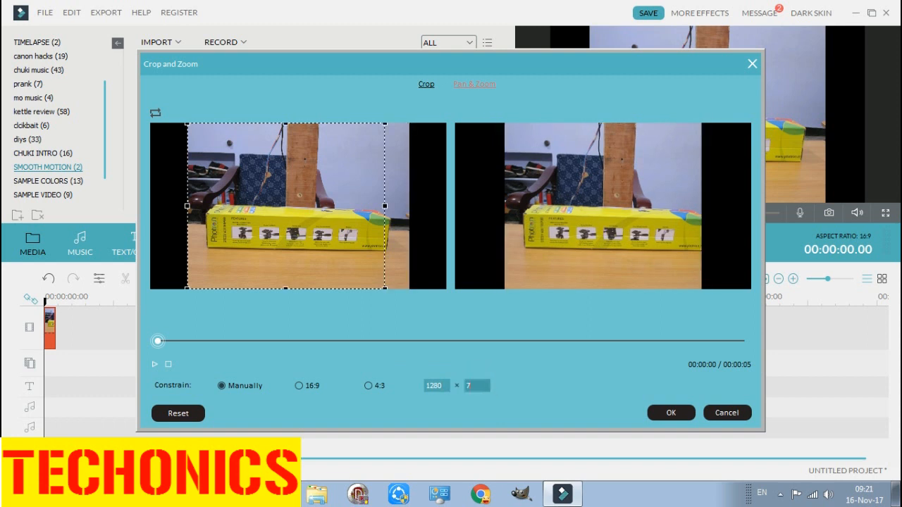
- Set the photo's start frame to 1280 × 720 and move it down along the photo's left edge
type("720")
left_click(434, 386)
left_click_drag(317, 223, 302, 270)
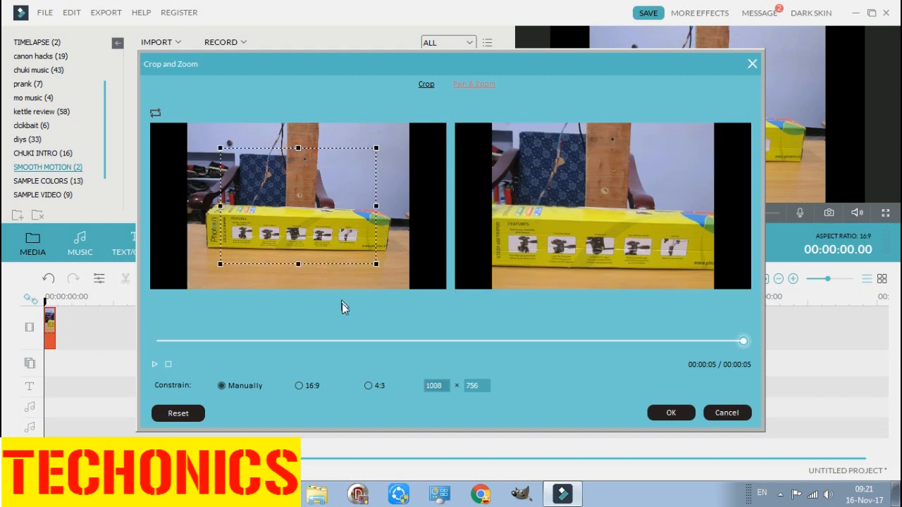
- Set the photo's end frame to a height of 720 and try to set its width to 1280
double_click(446, 386)
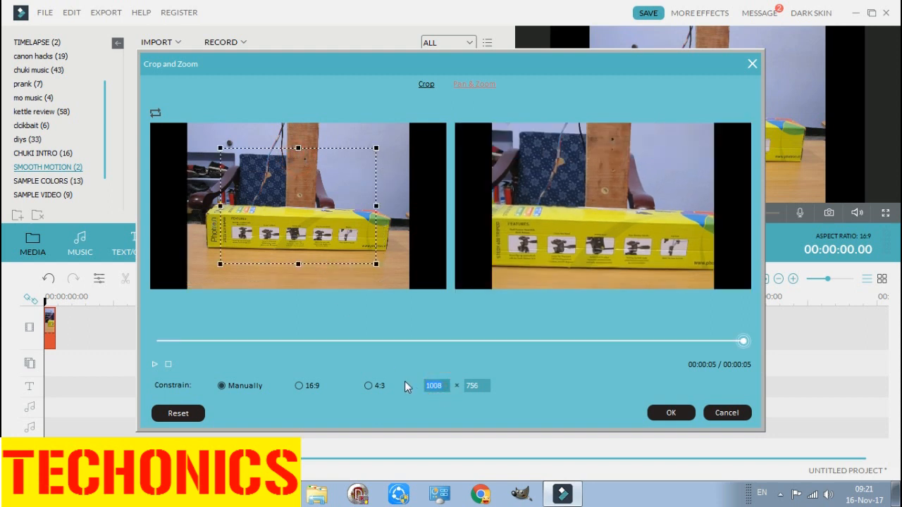
type("1280")
key("Tab")
- Extend the end frame to the photo's left edge and set its width to 1280, keeping the height at 720
left_click(443, 386)
left_click_drag(443, 383, 404, 389)
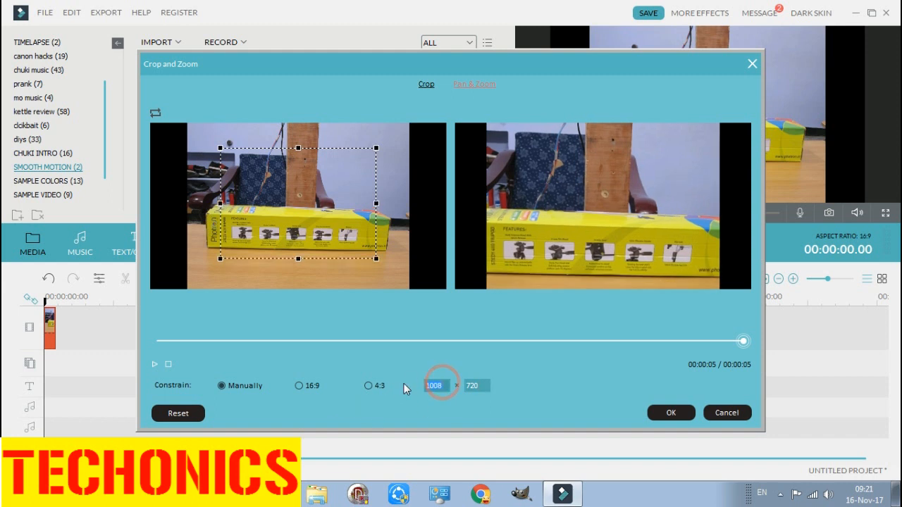
type("1280")
left_click(472, 385)
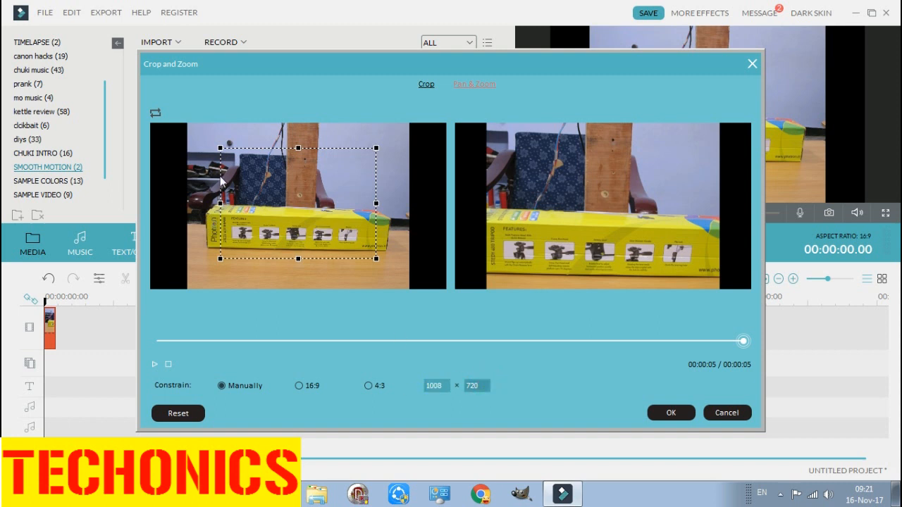
left_click_drag(219, 202, 177, 205)
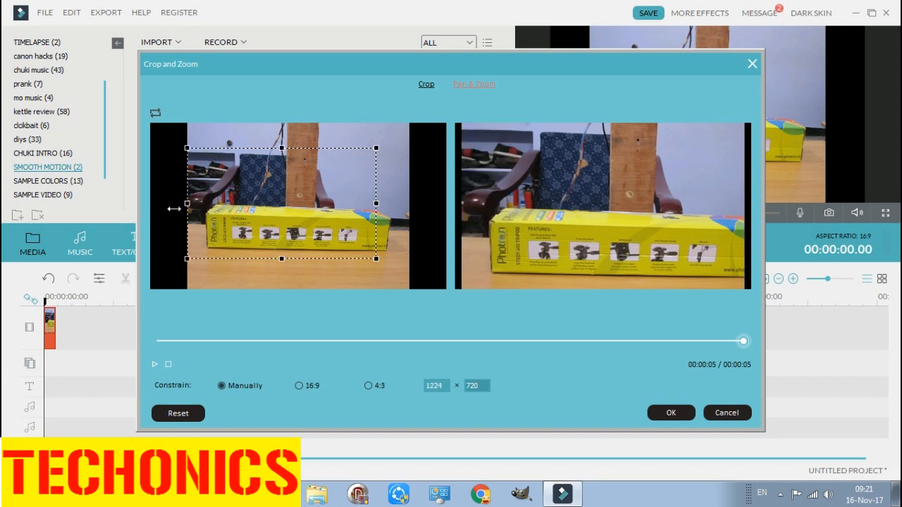
left_click(443, 383)
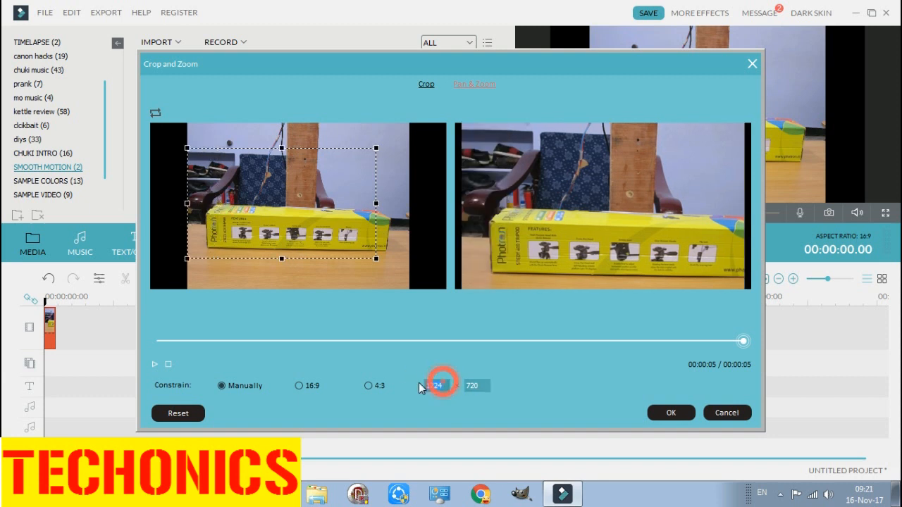
key("BackSpace")
key("BackSpace")
type("80")
left_click(479, 386)
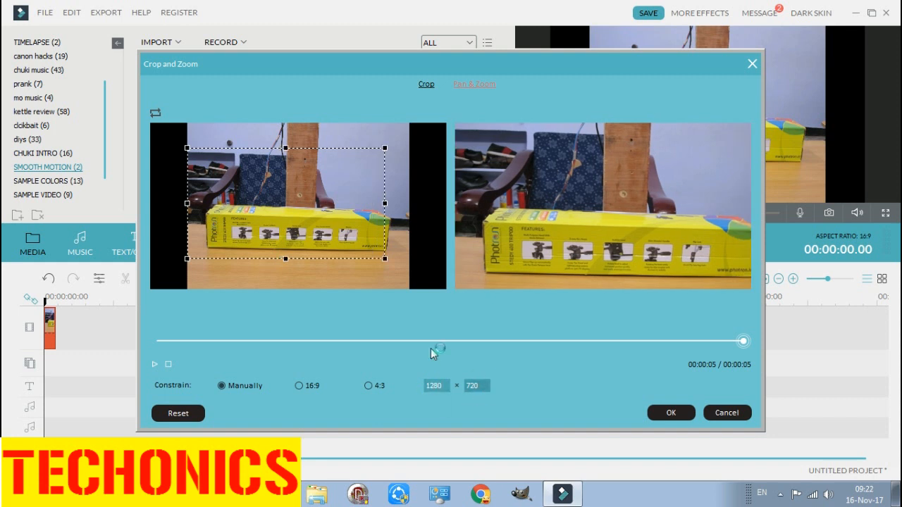
- Move the end frame to the photo's lower right area and preview the pan from the beginning
left_click_drag(325, 226, 394, 248)
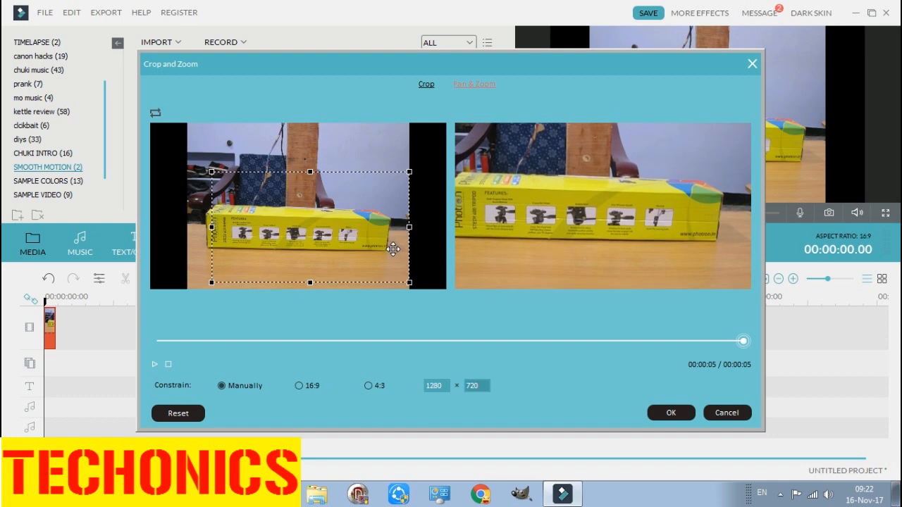
left_click_drag(393, 249, 393, 248)
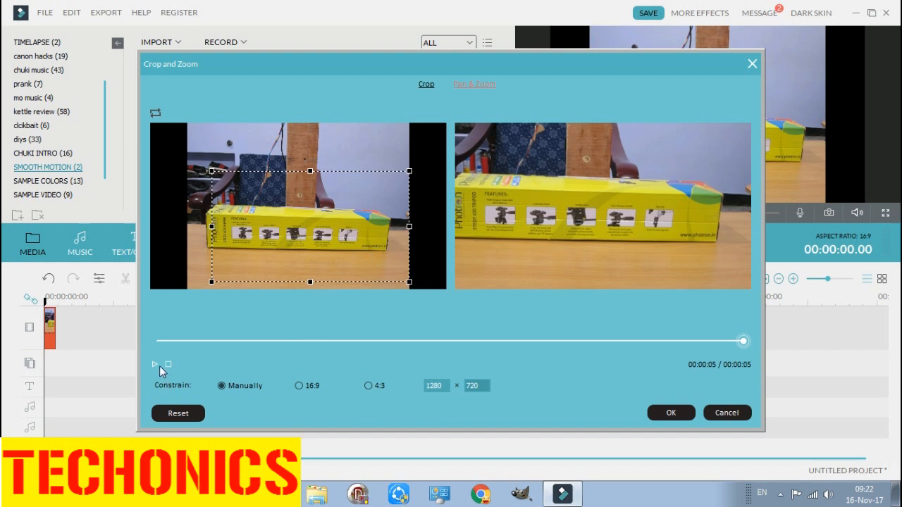
left_click(160, 342)
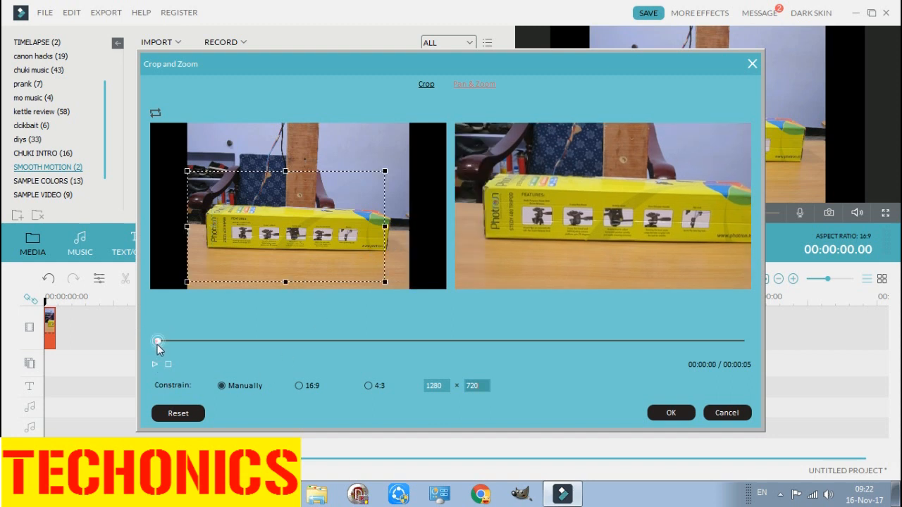
left_click(155, 364)
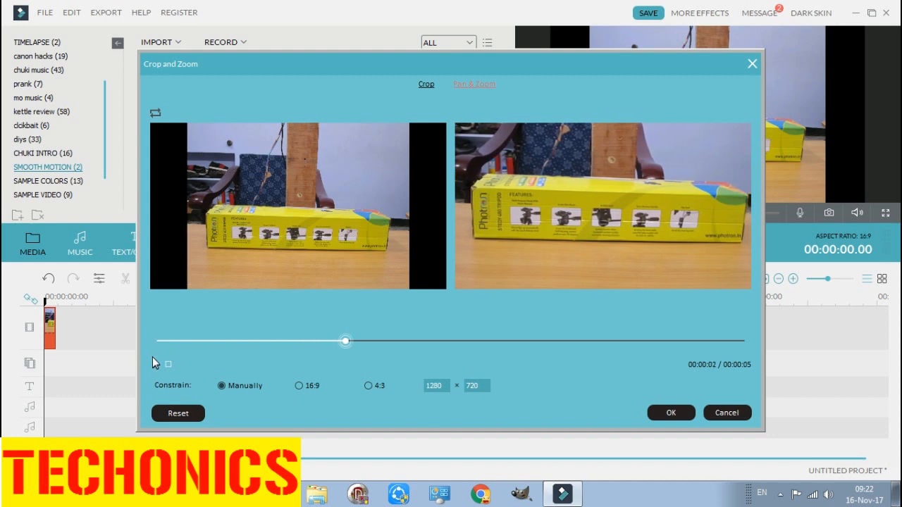
left_click(153, 364)
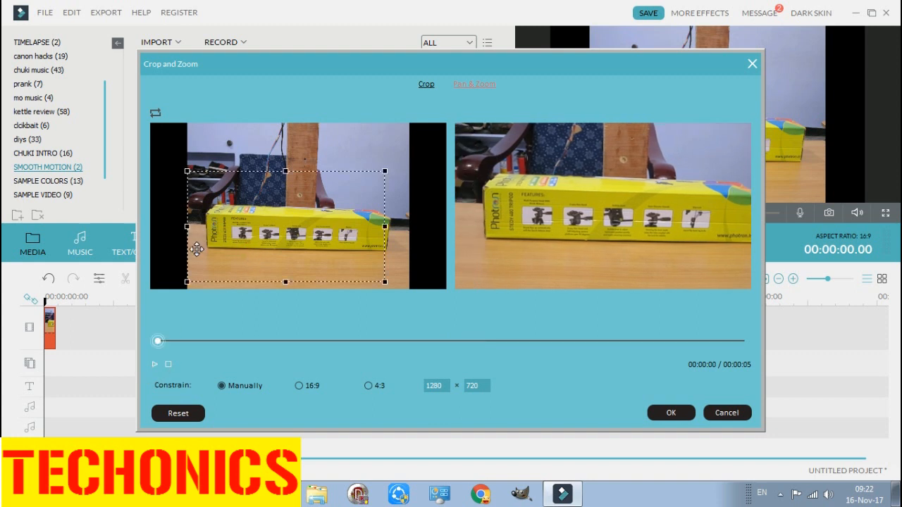
- Shrink the start frame to about 703 × 421 and place it around the left end of the yellow box
left_click_drag(187, 172, 255, 210)
left_click_drag(299, 248, 227, 236)
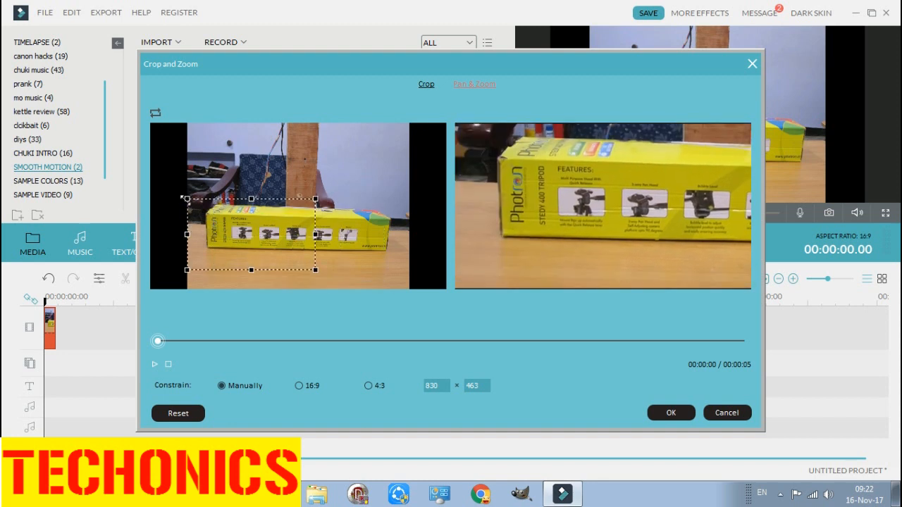
left_click_drag(186, 199, 213, 221)
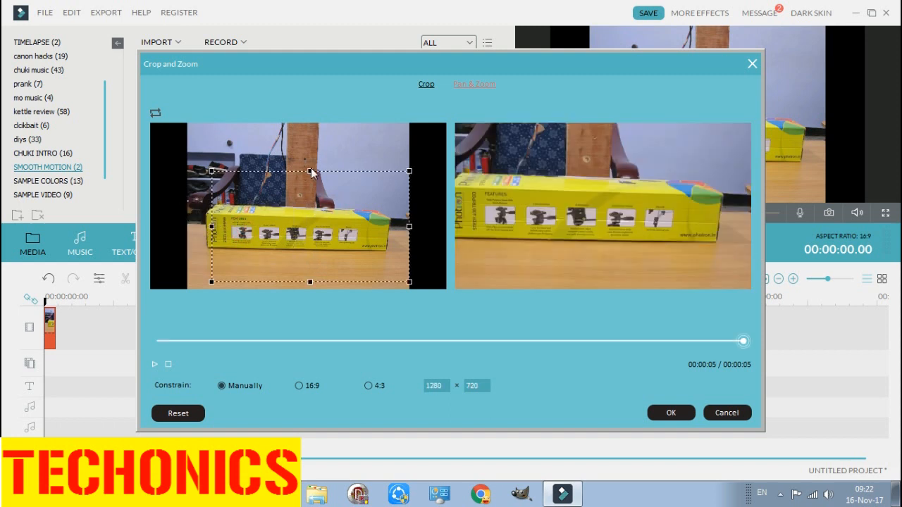
- Reshape the end frame to about 707 × 417 and place it around the right end of the yellow box
left_click_drag(311, 172, 310, 206)
mouse_move(314, 266)
left_mouse_down()
mouse_move(313, 255)
mouse_move(308, 265)
left_mouse_up()
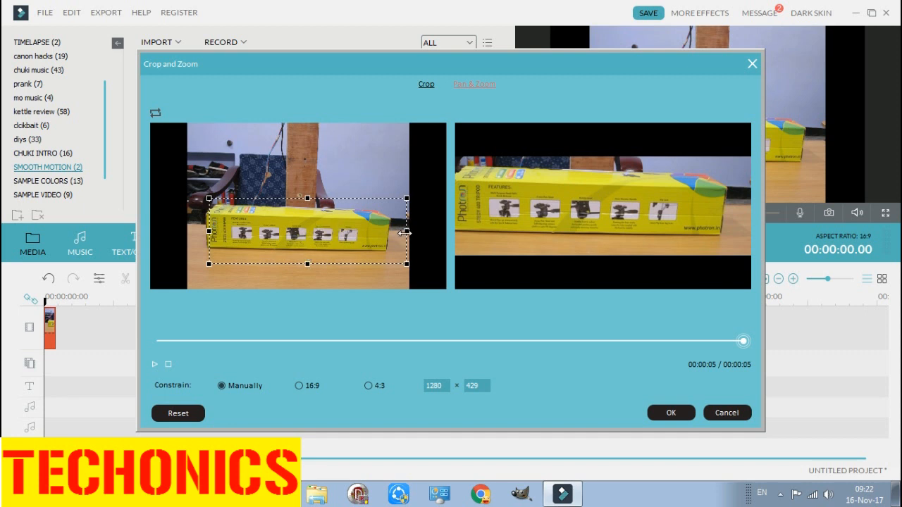
left_click_drag(407, 232, 249, 245)
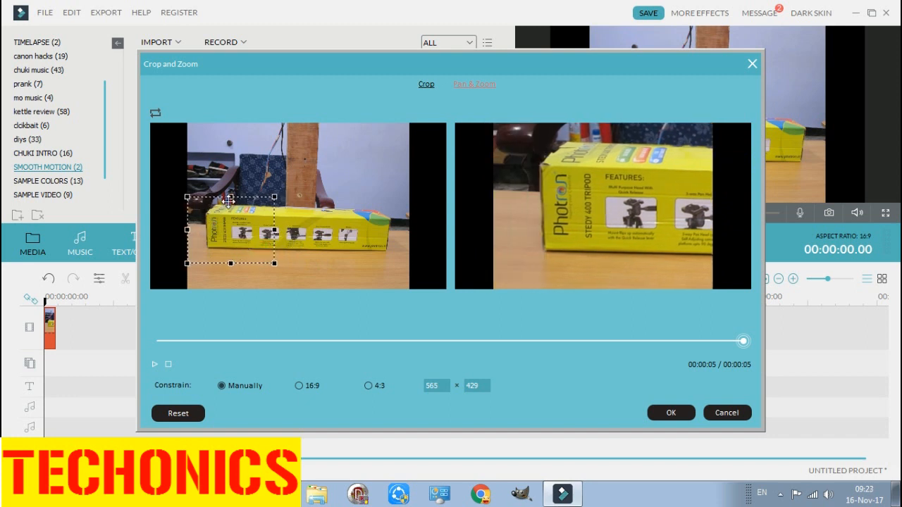
left_click_drag(231, 197, 230, 198)
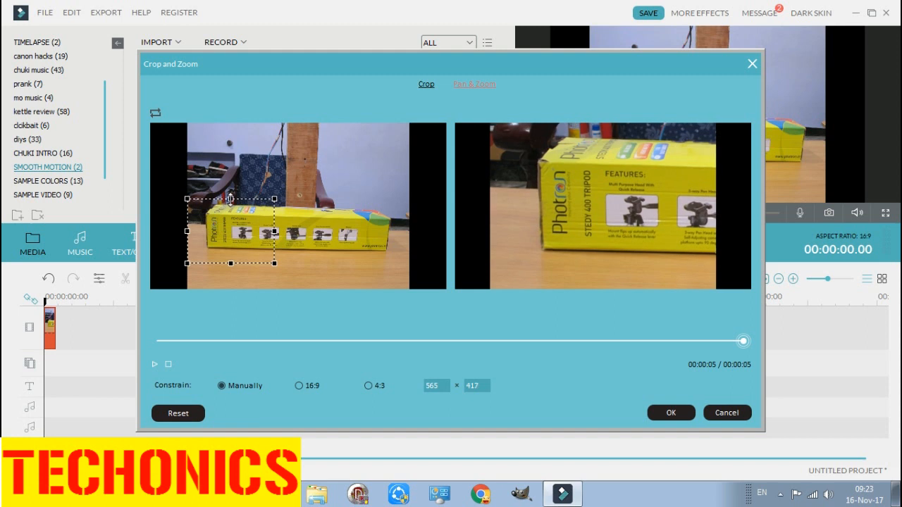
left_click_drag(275, 232, 377, 251)
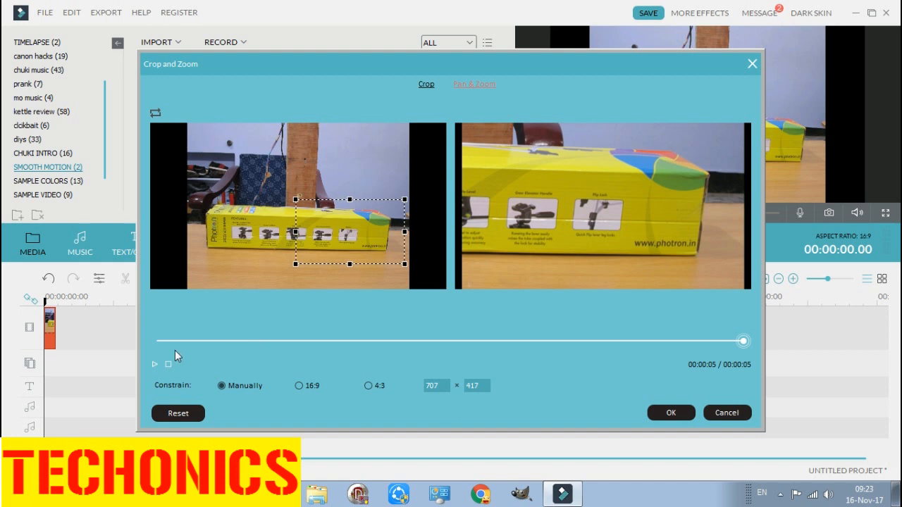
- Preview the photo's pan from the beginning and apply the Pan & Zoom settings
left_click(159, 341)
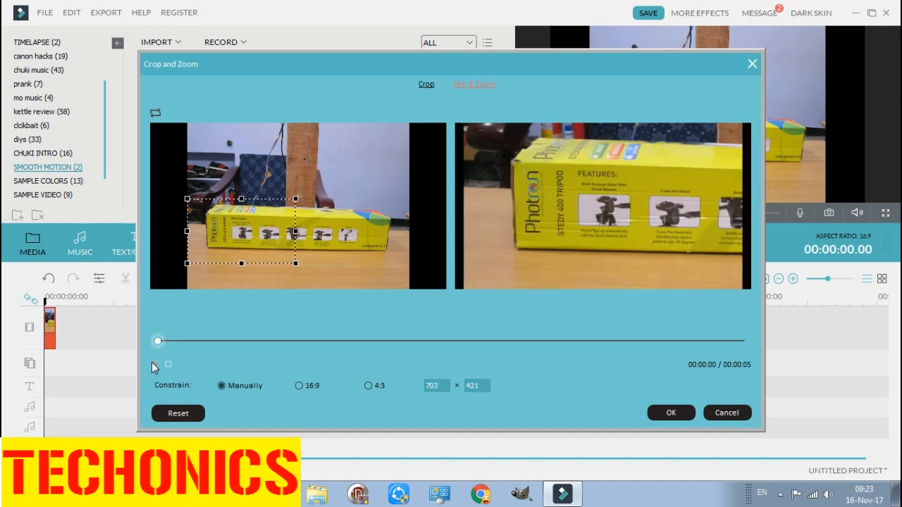
left_click(152, 363)
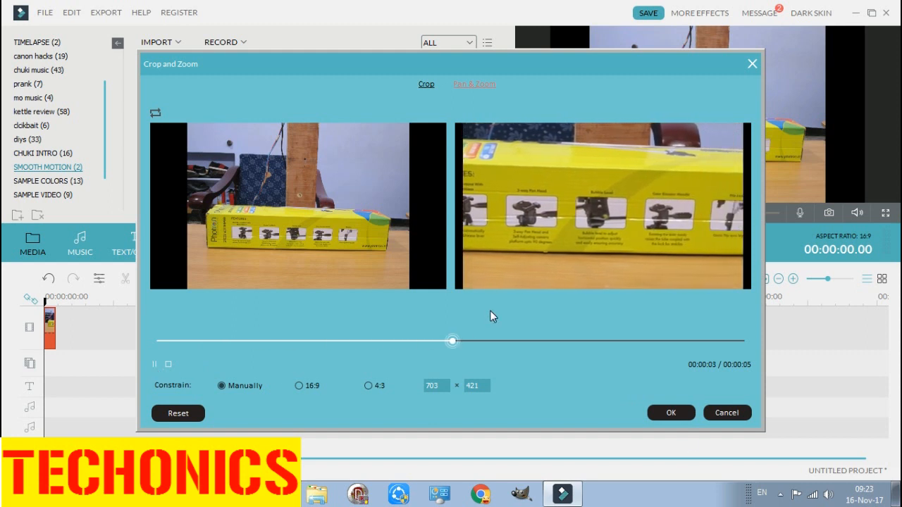
left_click(671, 414)
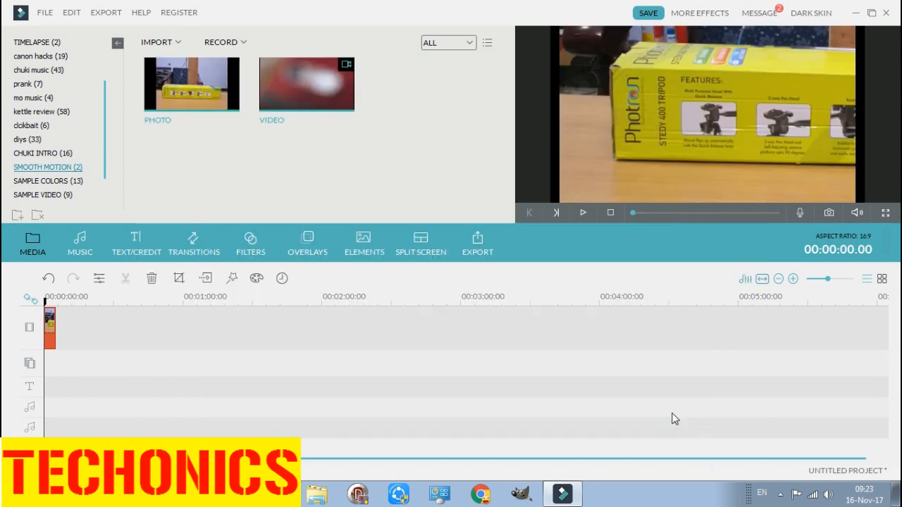
- Delete the photo clip from the timeline and place the VIDEO clip there instead
right_click(49, 333)
left_click(63, 318)
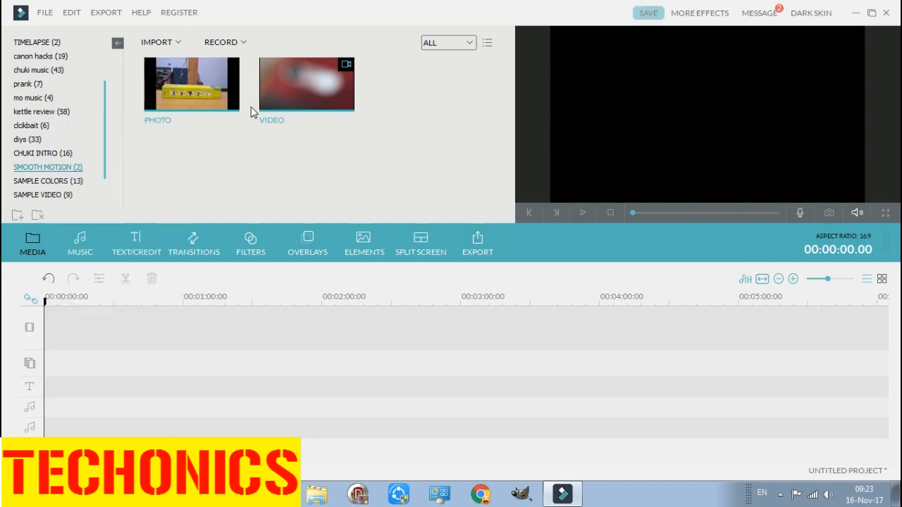
left_click(305, 86)
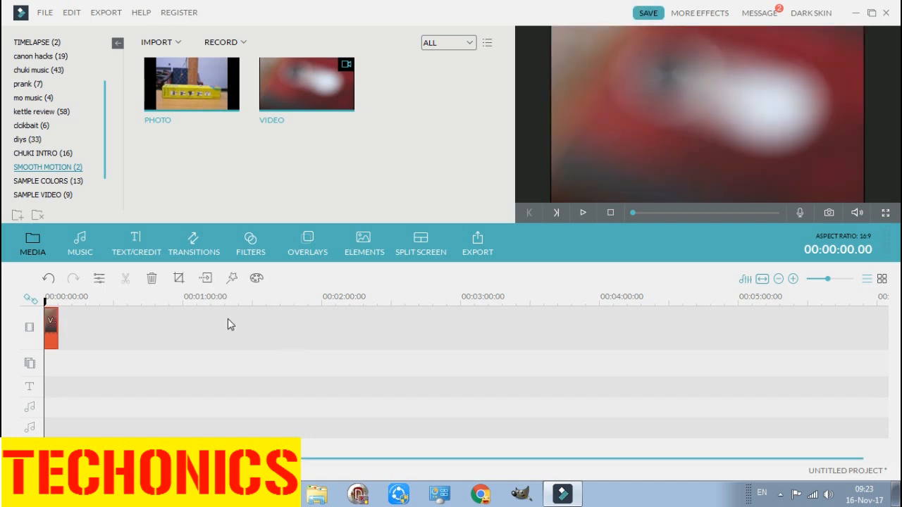
- Open Crop and Zoom for the video clip, set the crop frame to 1280 × 720 and move it down along the left edge
left_click(180, 279)
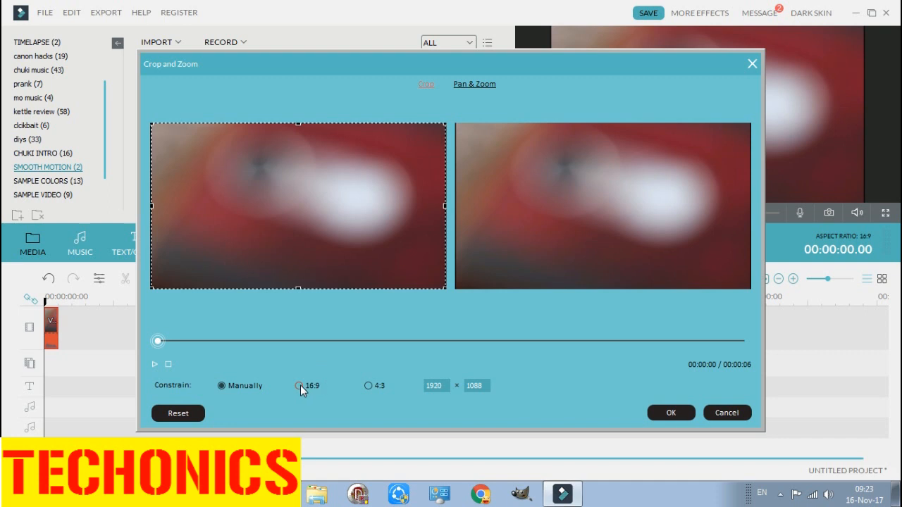
double_click(432, 386)
type("280")
left_click(488, 387)
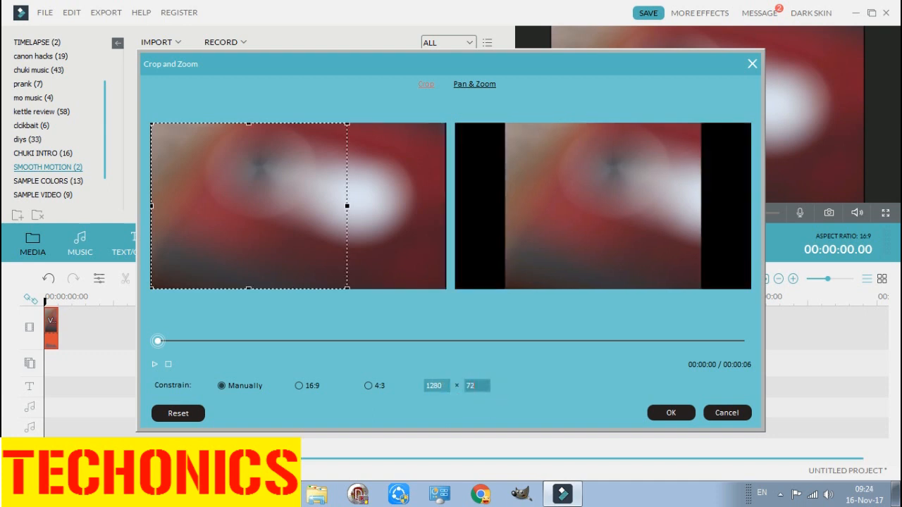
left_click(437, 386)
left_click(442, 390)
left_click_drag(234, 180, 228, 210)
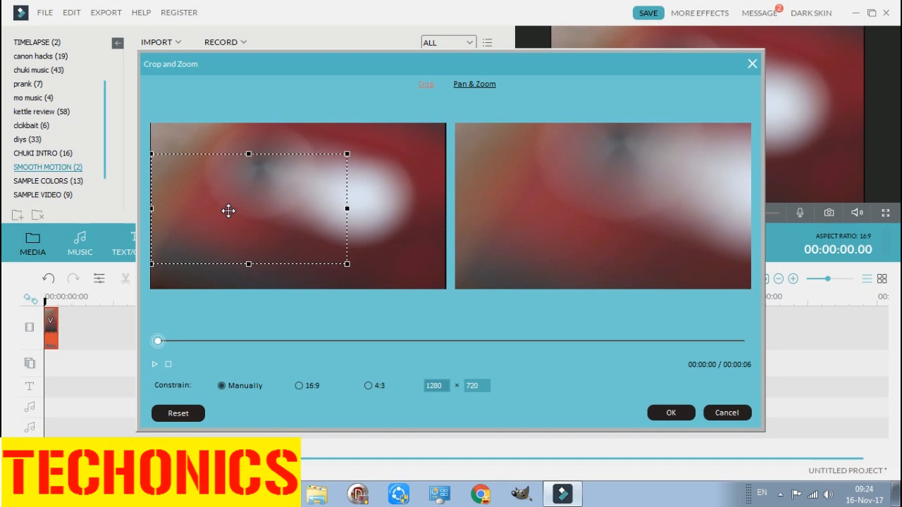
- Switch the video to Pan & Zoom, set the end frame to 1280 × 720 and move it to the right edge
left_click(465, 86)
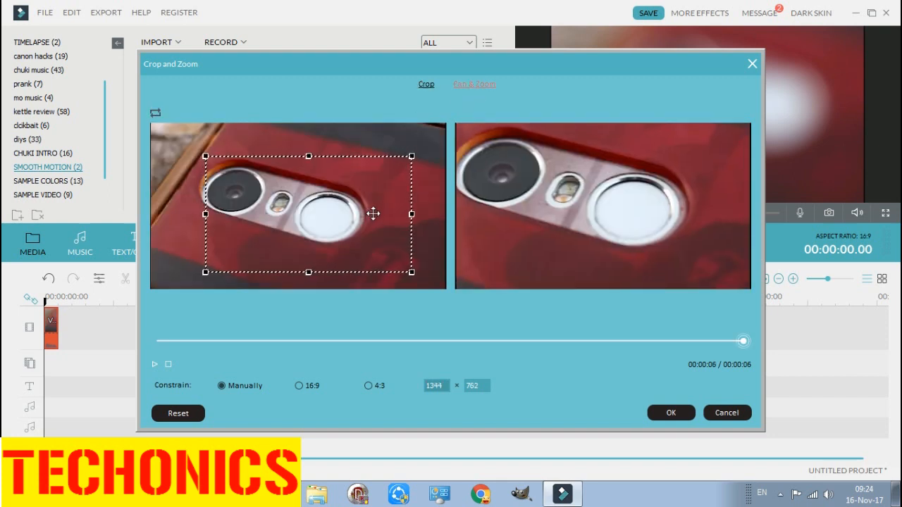
double_click(441, 386)
type("1280")
double_click(475, 386)
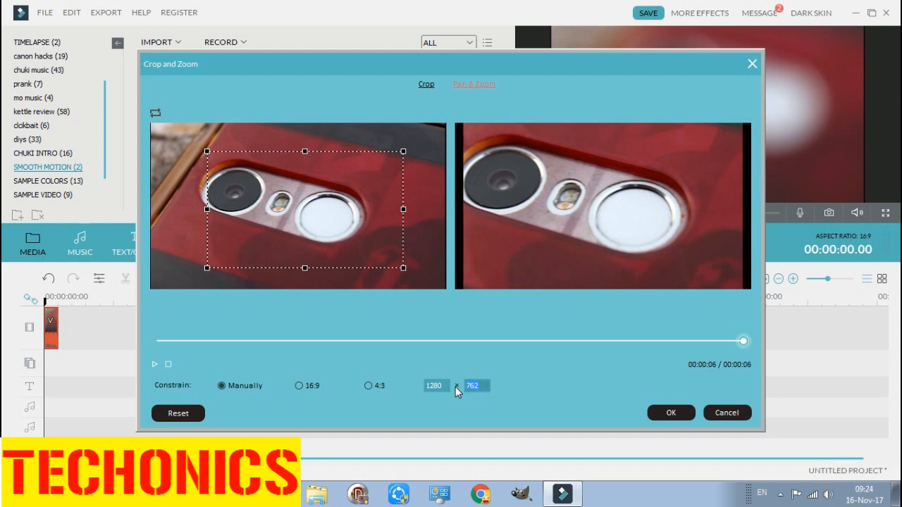
type("720")
double_click(433, 386)
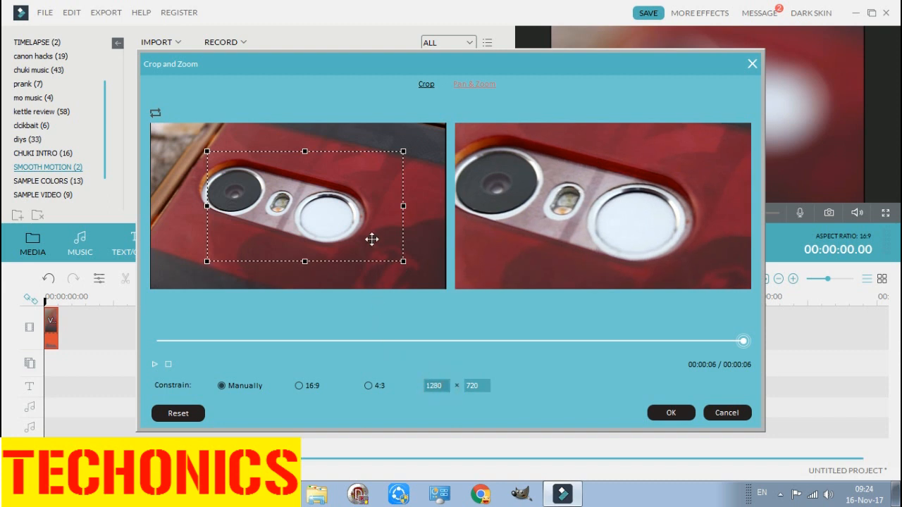
left_click(371, 237)
left_click_drag(371, 237, 418, 237)
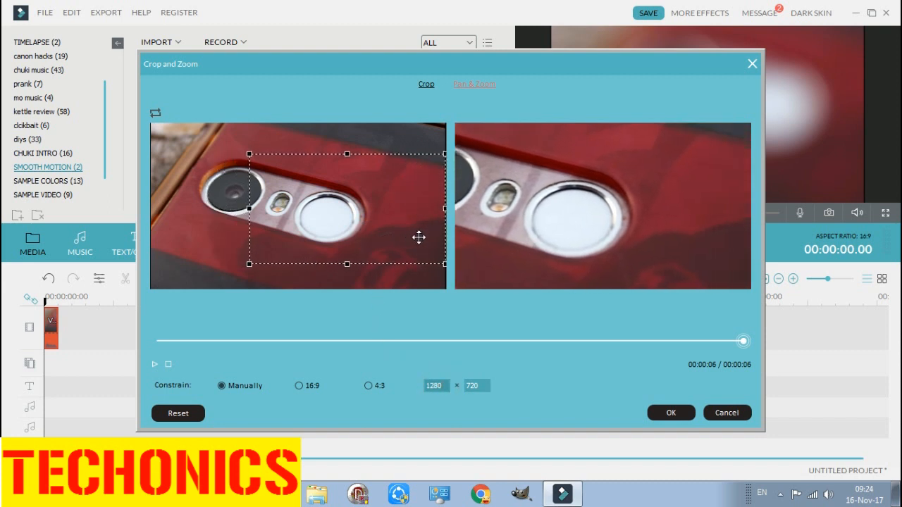
- Preview the video's pan from its first frame and apply the Pan & Zoom settings
left_click(158, 341)
left_click(155, 363)
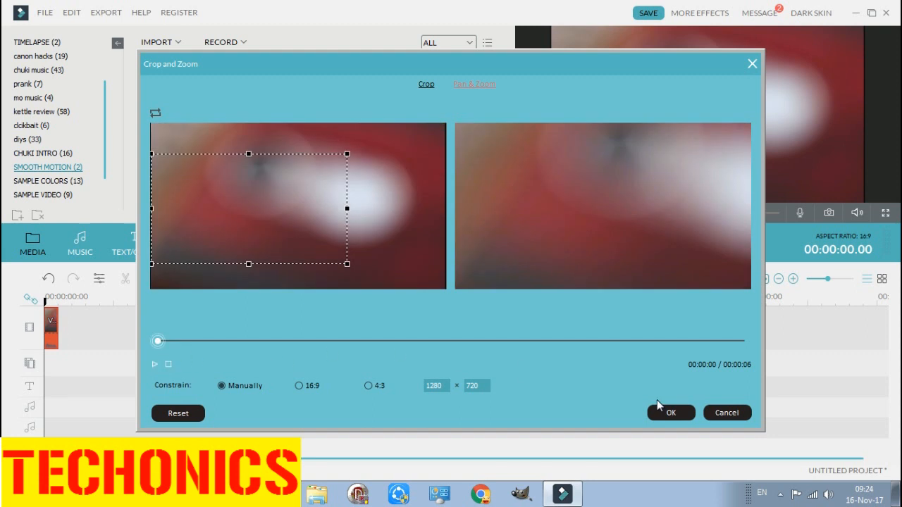
left_click(682, 413)
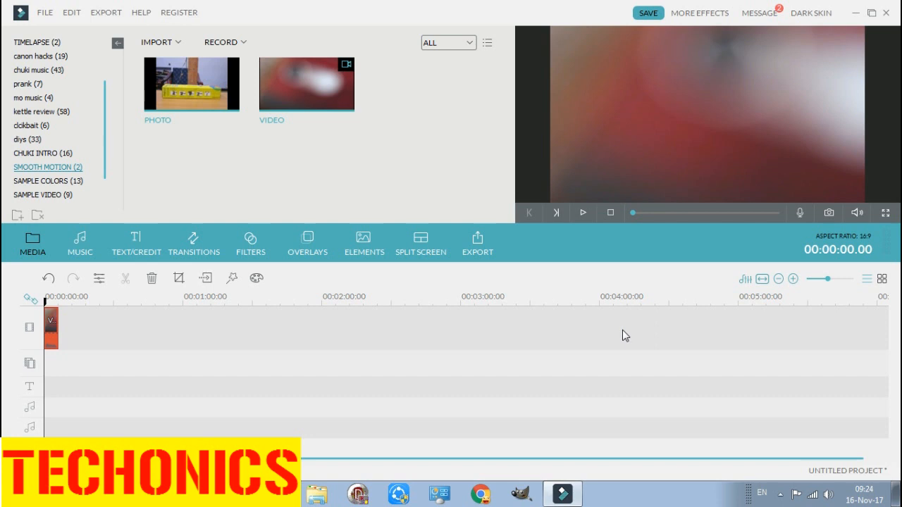
- Open the output settings for exporting the project
left_click(478, 242)
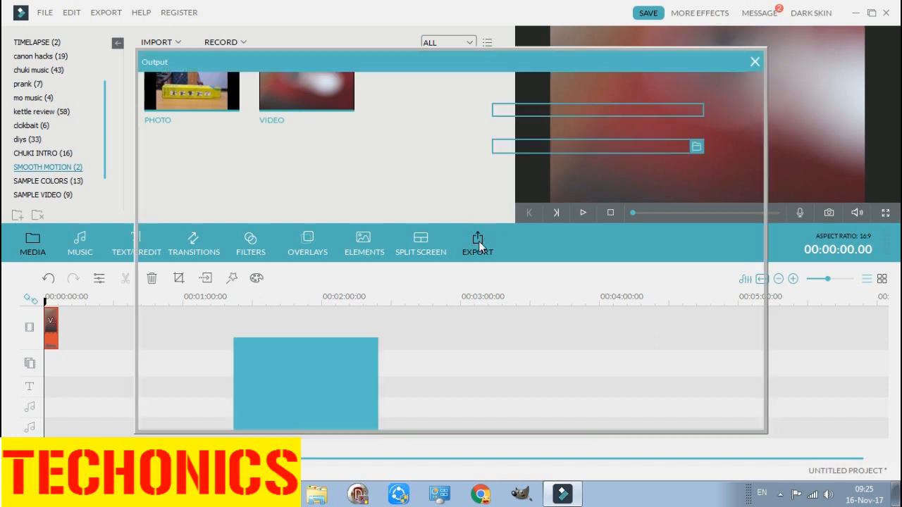